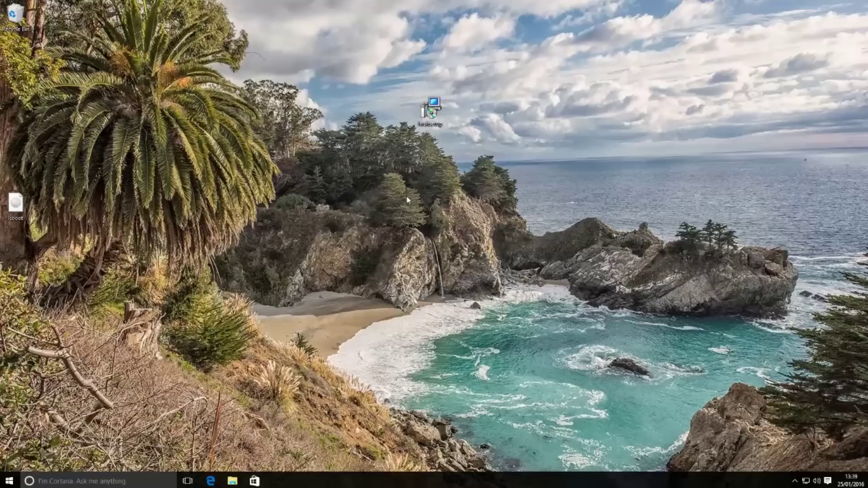
# Download the free Recovery Suite Home Edition from the Lazesoft download page in Edge.
pyautogui.click(210, 481)
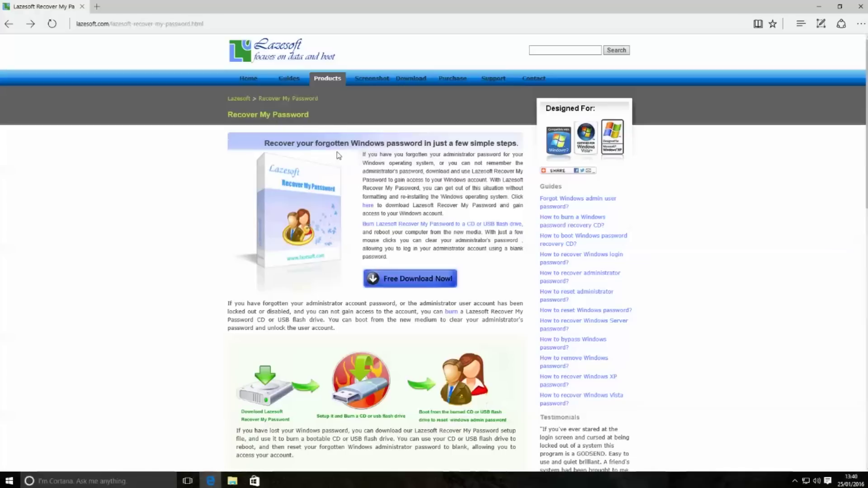
pyautogui.click(412, 282)
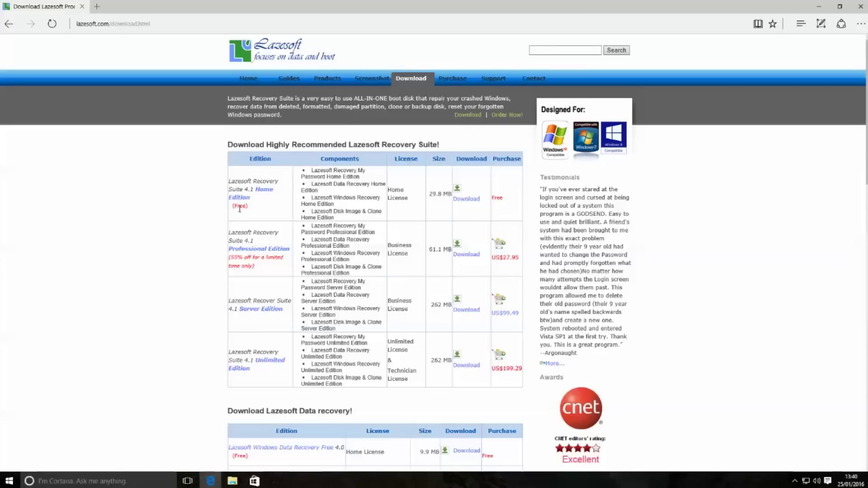
pyautogui.click(467, 199)
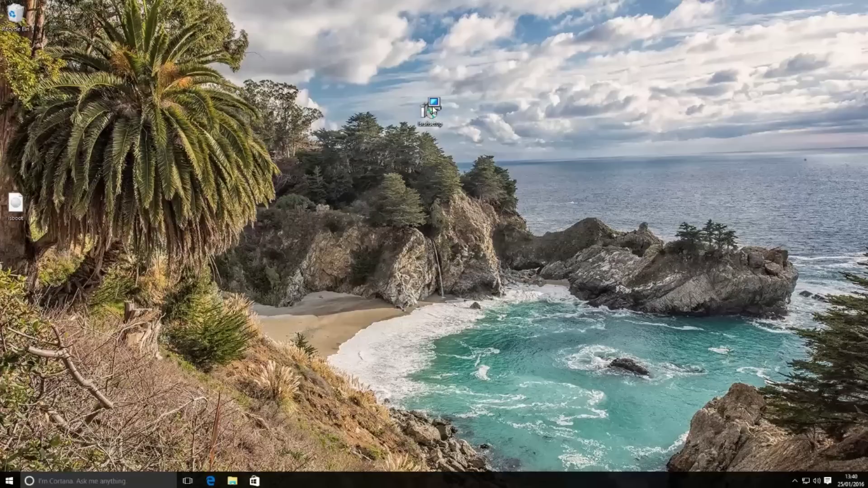
# Install Recovery Suite 4.1 Home Edition with the licence accepted and default folders, then launch it.
pyautogui.doubleClick(431, 110)
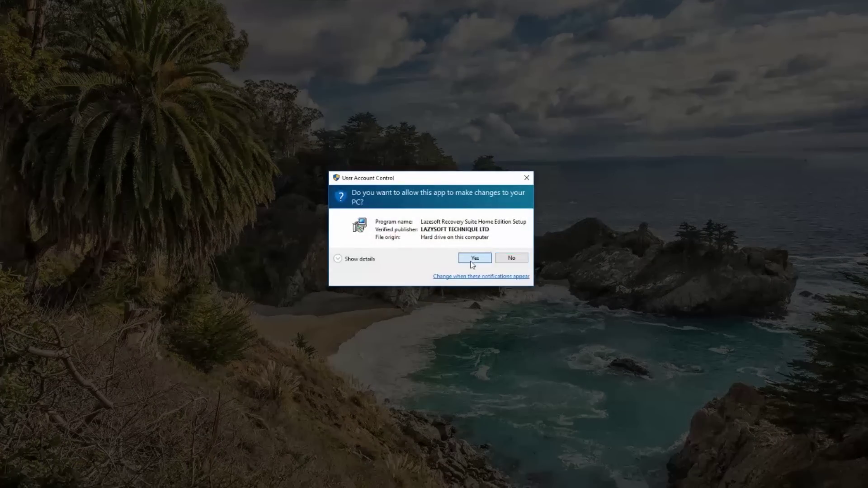
pyautogui.click(471, 261)
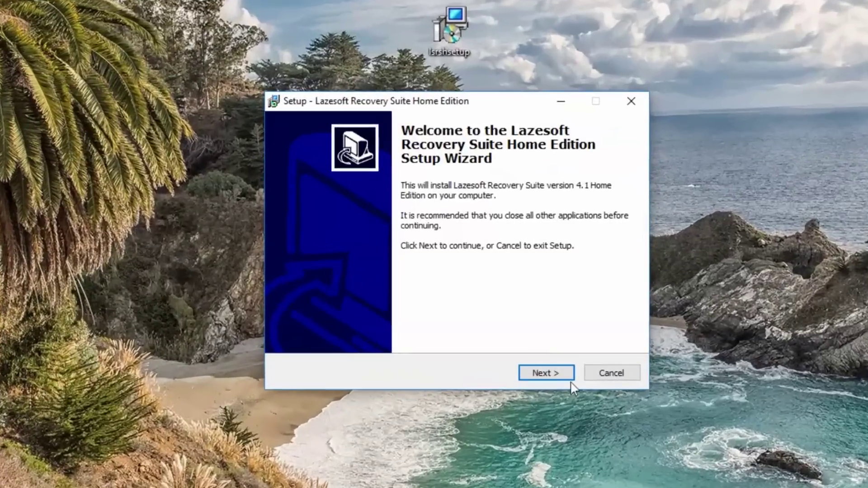
pyautogui.click(552, 374)
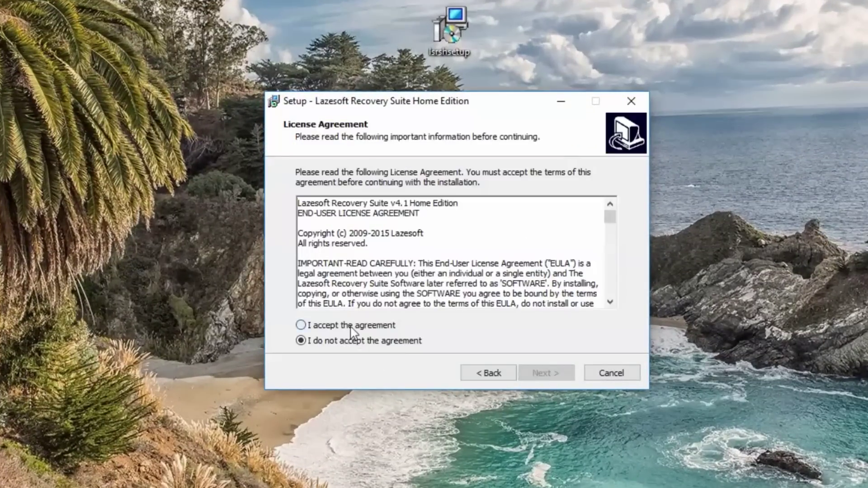
pyautogui.click(351, 325)
pyautogui.click(527, 374)
pyautogui.click(536, 375)
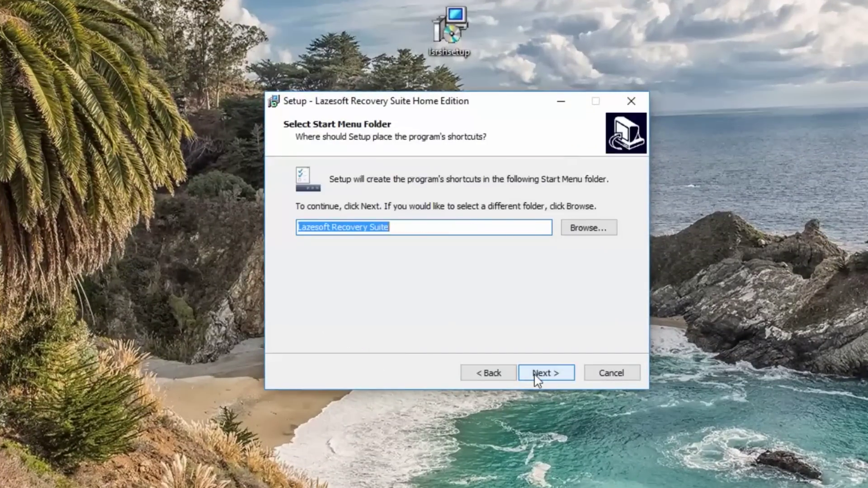
pyautogui.click(539, 376)
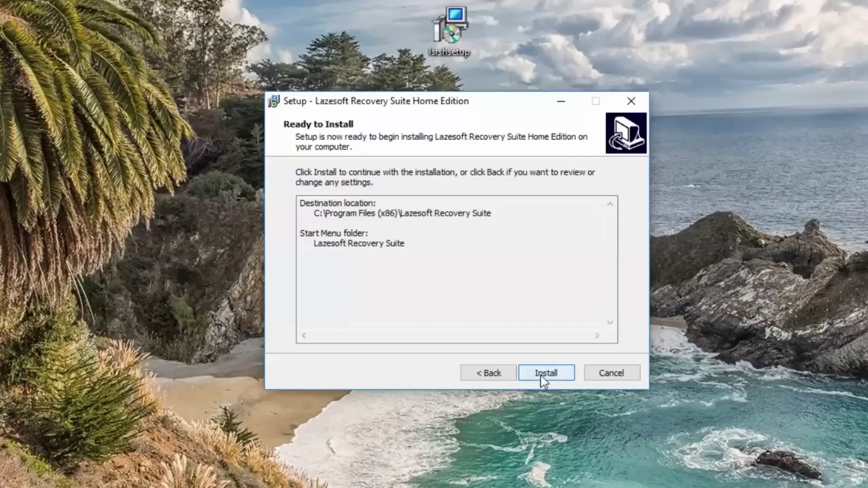
pyautogui.click(541, 379)
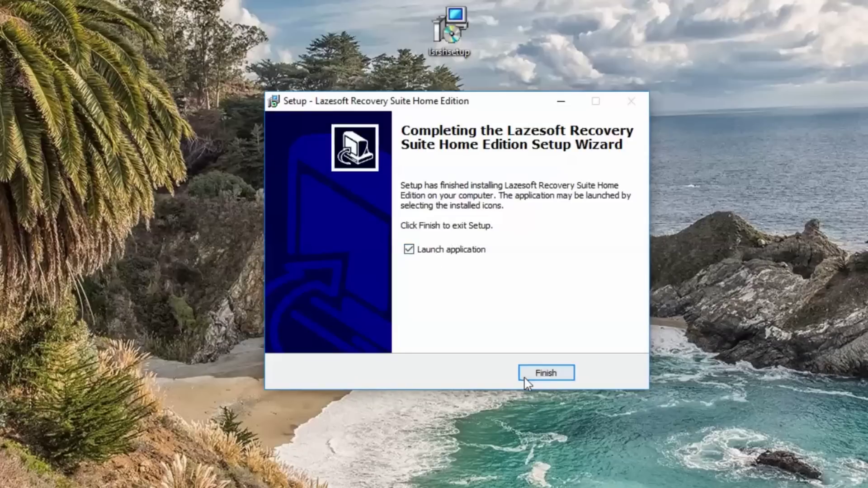
pyautogui.click(545, 374)
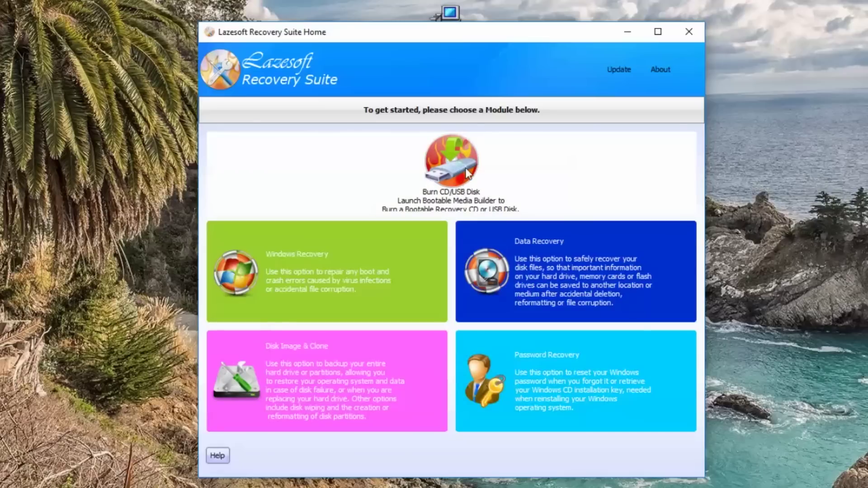
# Verify USB Drive (E:) appears under This PC, then open the Burn CD/USB Disk builder.
pyautogui.click(459, 163)
pyautogui.click(449, 172)
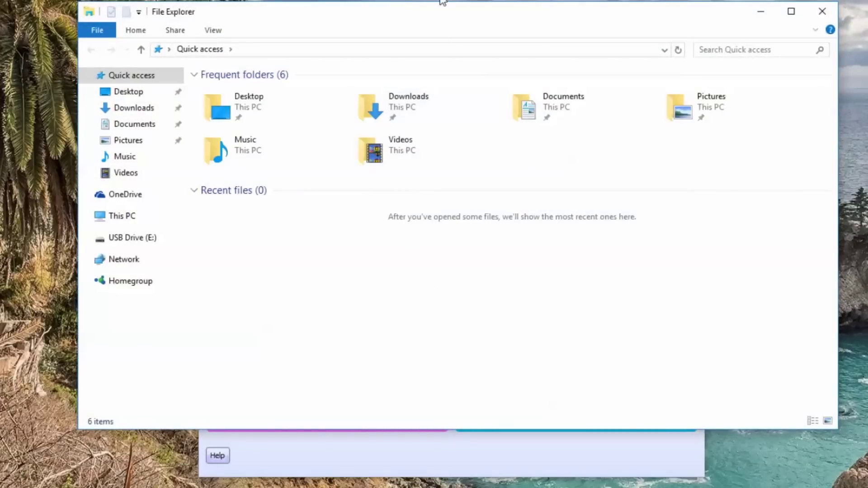
pyautogui.moveTo(427, 15); pyautogui.dragTo(416, 43)
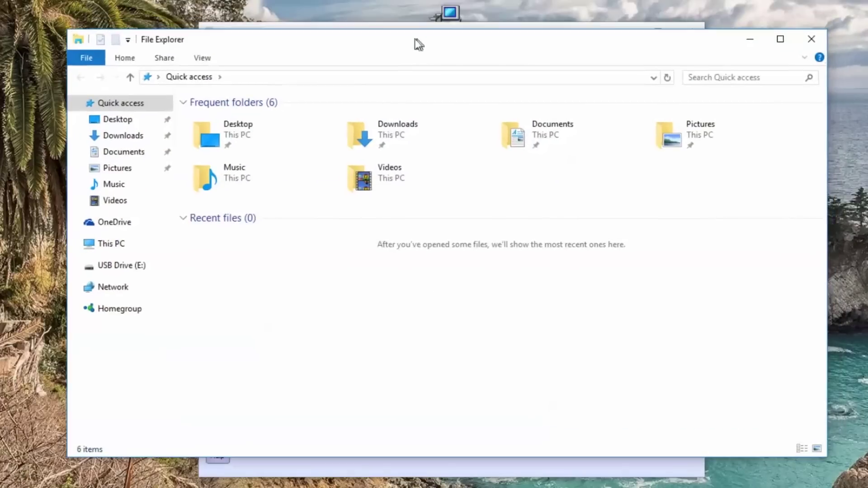
pyautogui.click(115, 249)
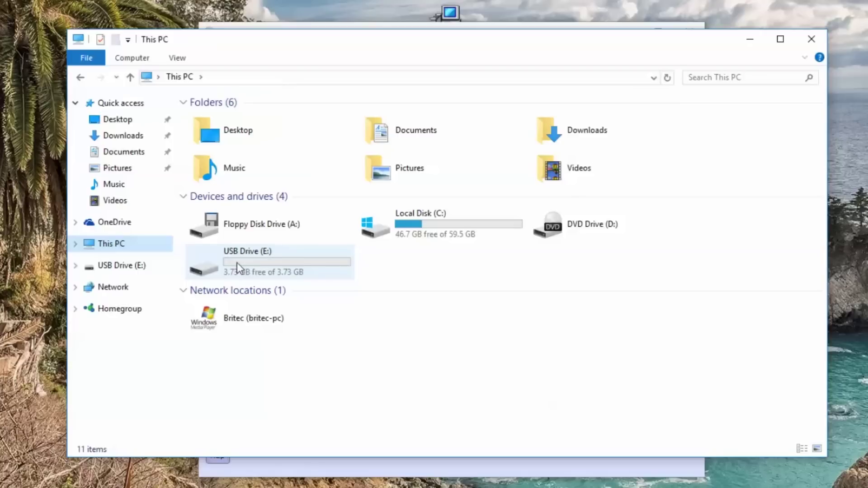
pyautogui.click(816, 38)
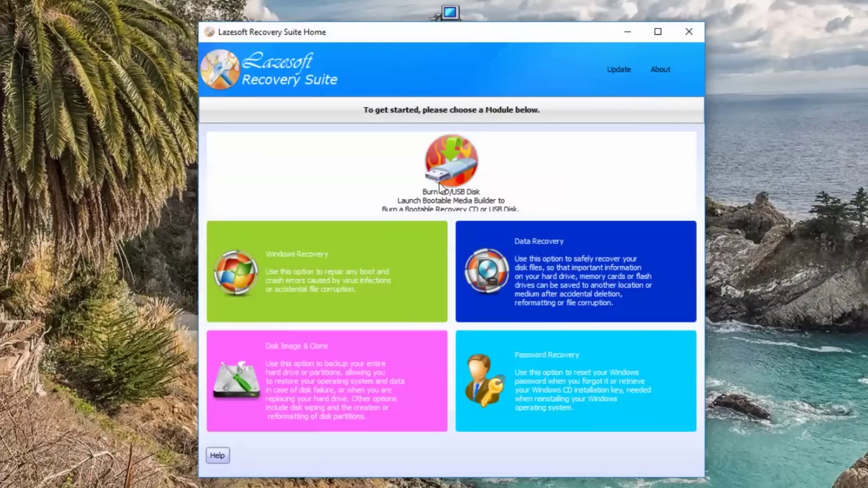
pyautogui.click(436, 177)
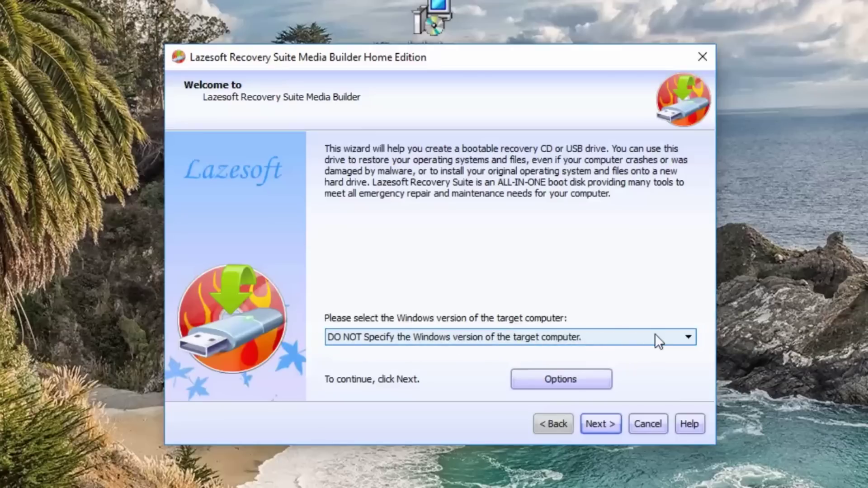
# Keep the Windows version as DO NOT Specify, review the Options tabs, and proceed to media selection.
pyautogui.click(687, 335)
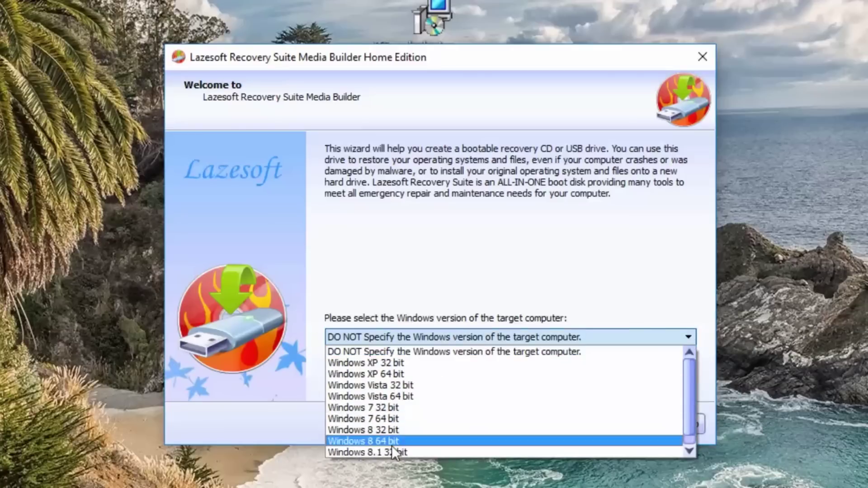
pyautogui.click(666, 292)
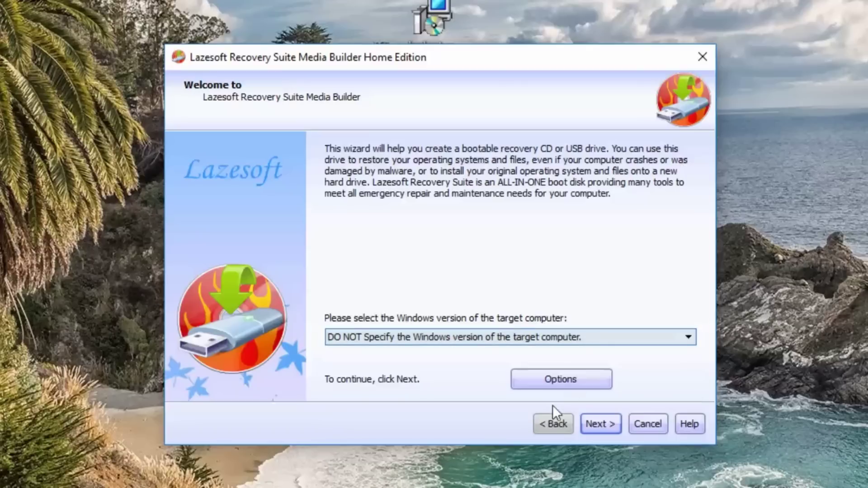
pyautogui.click(567, 378)
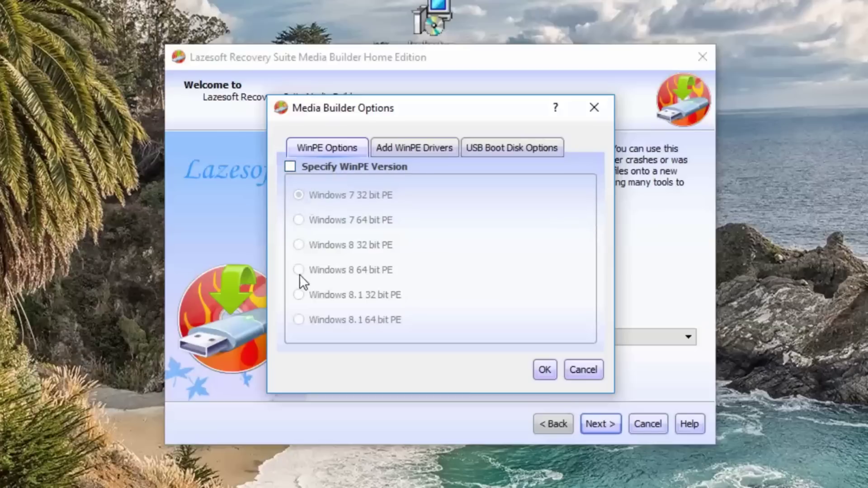
pyautogui.click(416, 152)
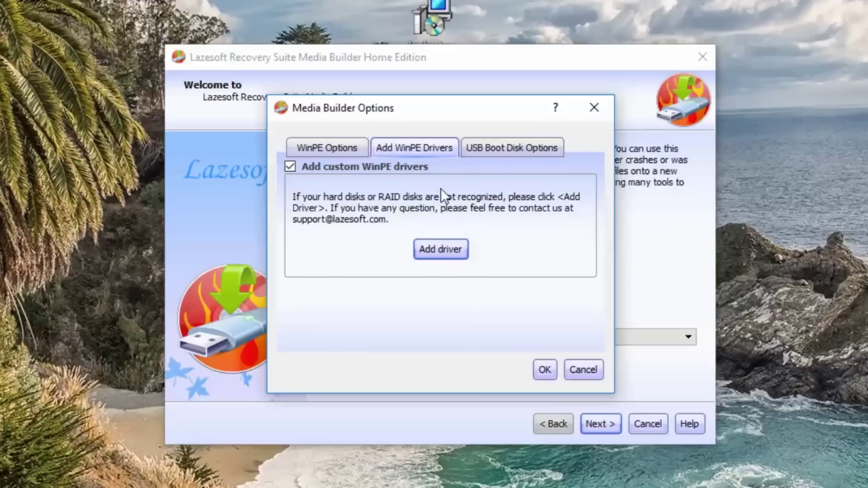
pyautogui.click(505, 154)
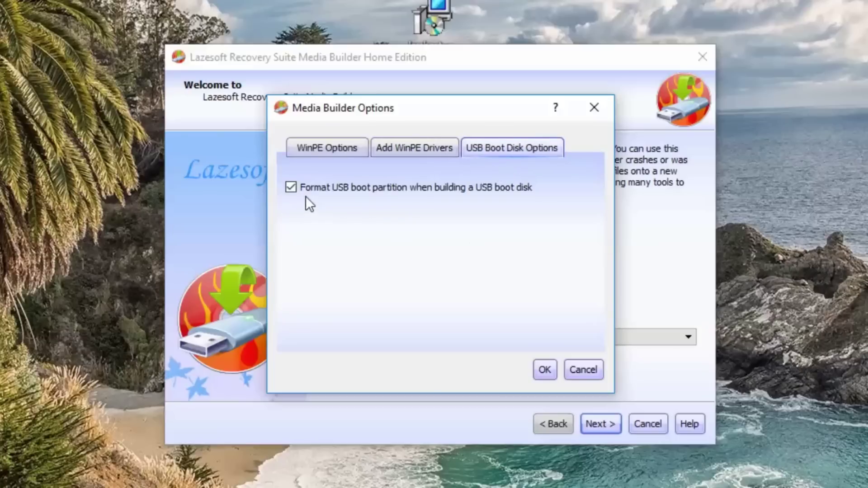
pyautogui.click(544, 371)
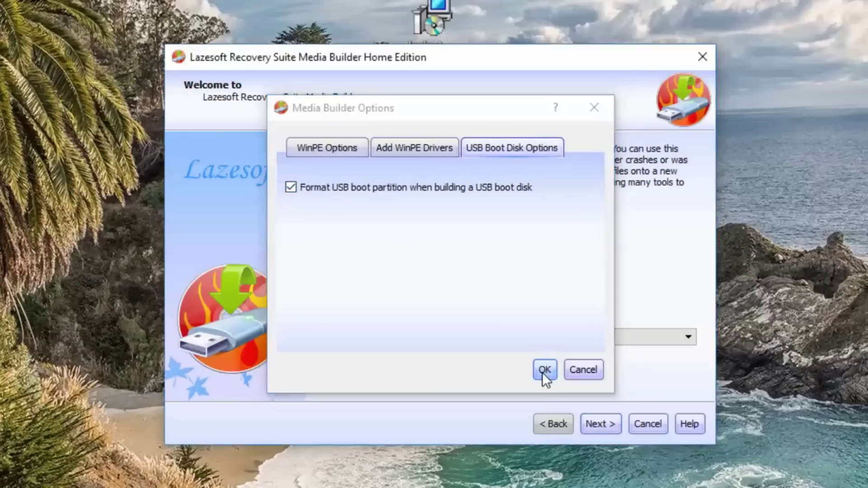
pyautogui.click(603, 426)
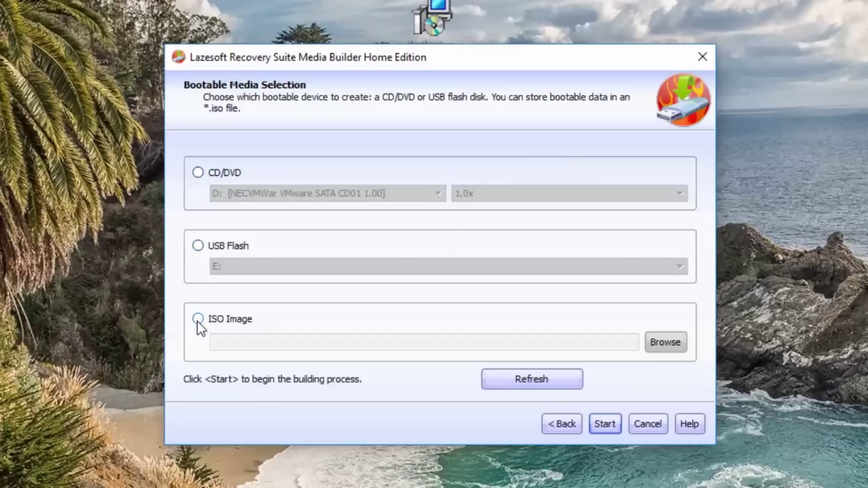
# Delete the isboot file from the desktop, then format USB drive E: as a bootable recovery disk.
pyautogui.moveTo(40, 199); pyautogui.dragTo(110, 189)
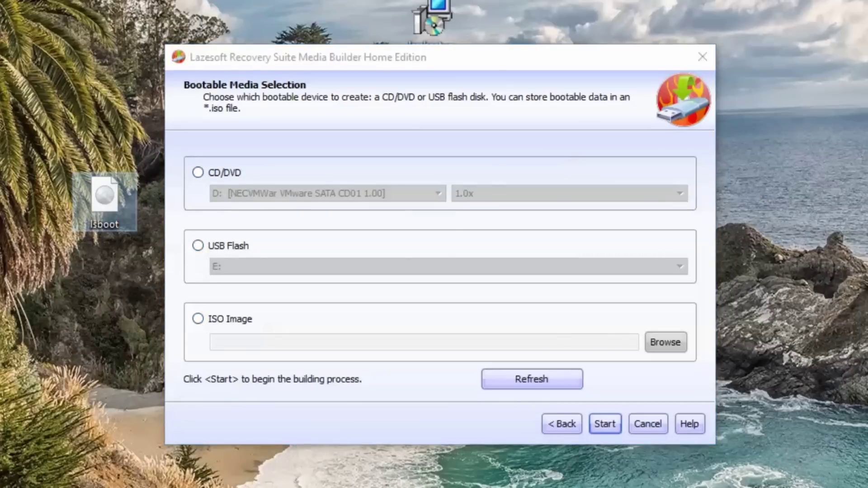
pyautogui.press('Delete')
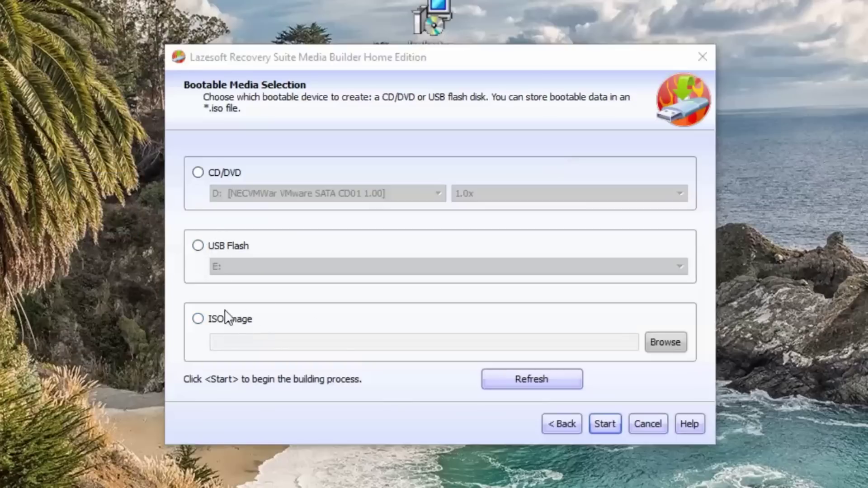
pyautogui.click(198, 245)
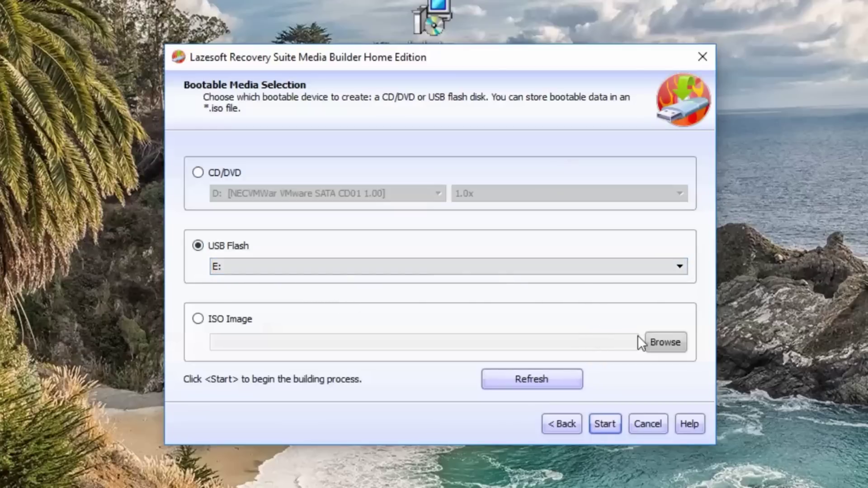
pyautogui.click(608, 427)
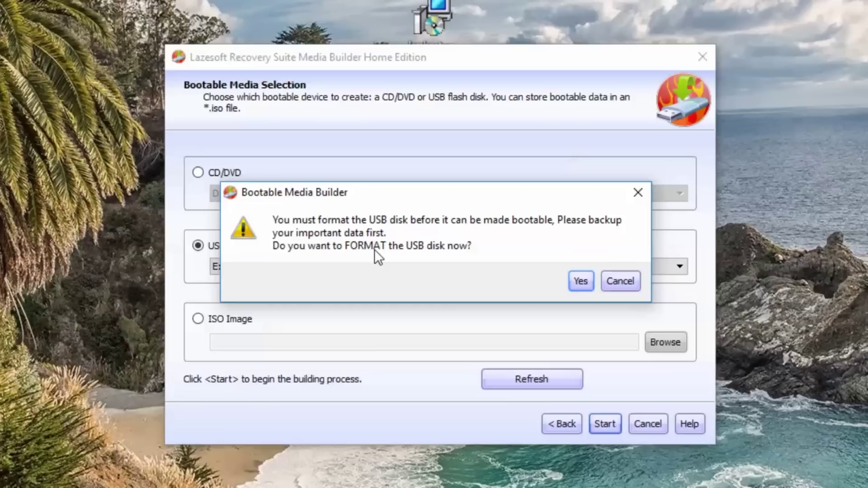
pyautogui.click(580, 281)
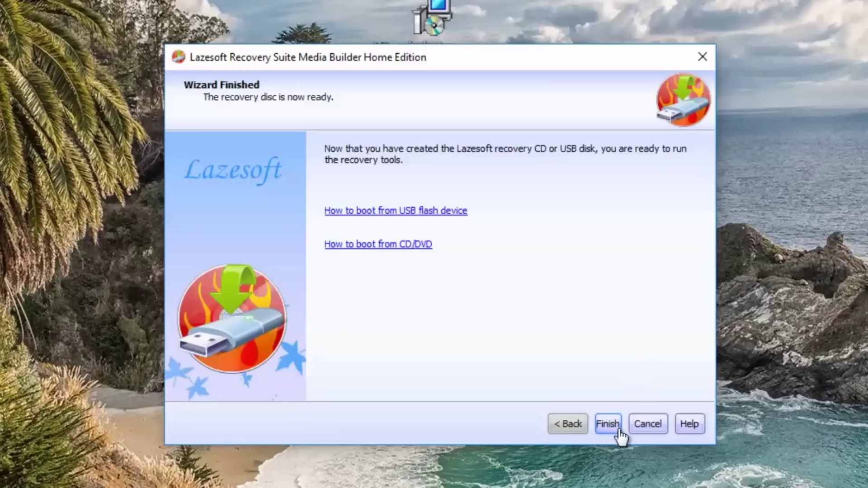
pyautogui.click(603, 424)
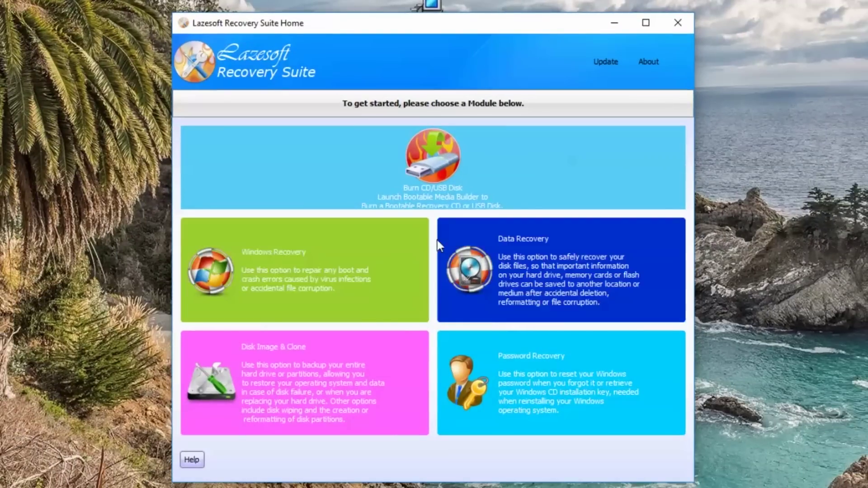
# Relaunch the media builder and choose ISO Image as the bootable media.
pyautogui.click(416, 195)
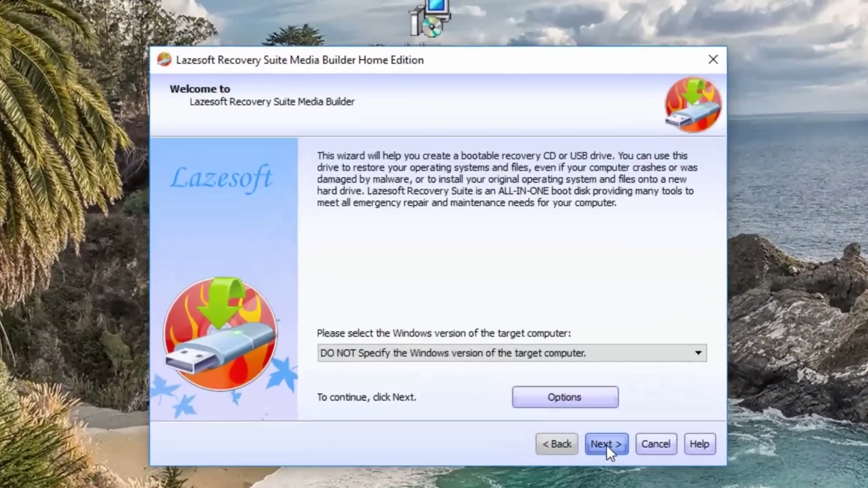
pyautogui.click(563, 344)
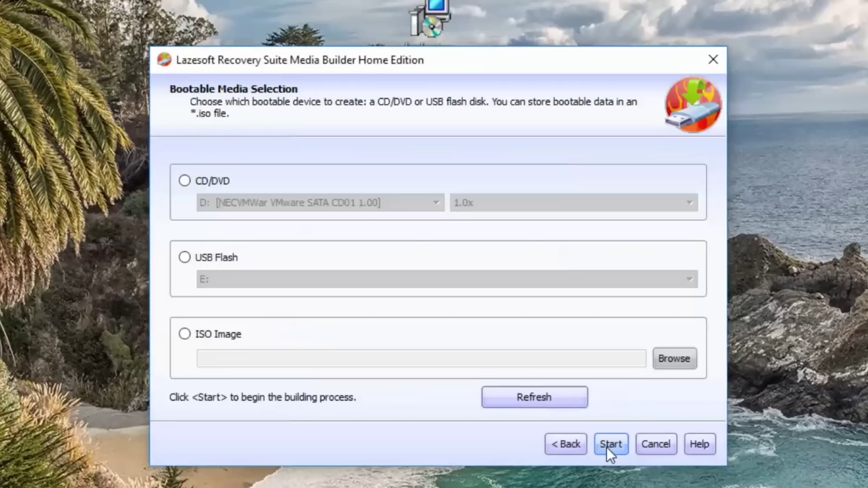
pyautogui.click(208, 340)
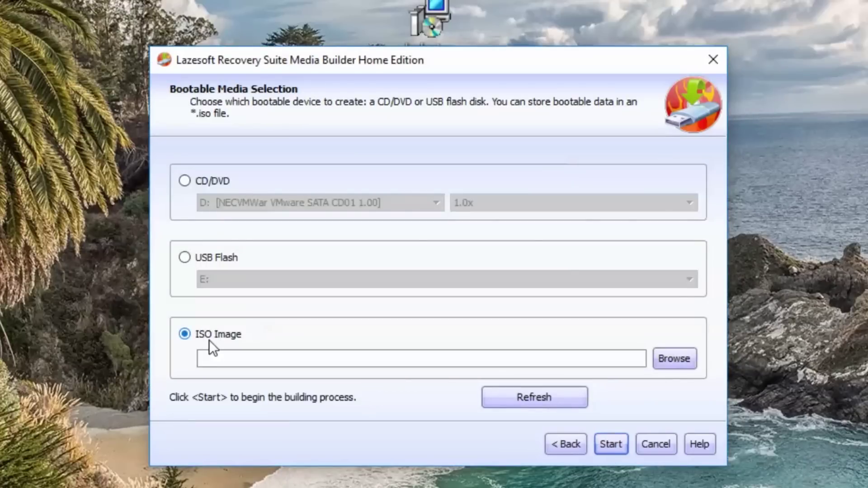
# Save the ISO as lsboot in Documents and start building it.
pyautogui.click(677, 367)
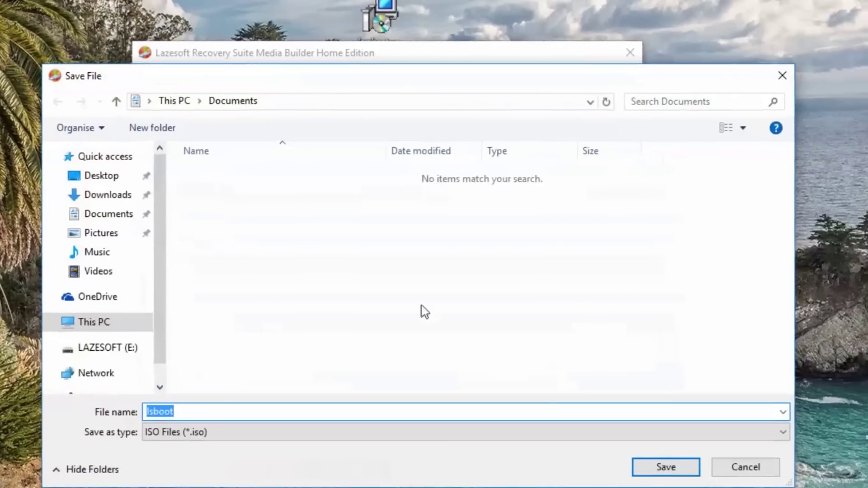
pyautogui.click(105, 218)
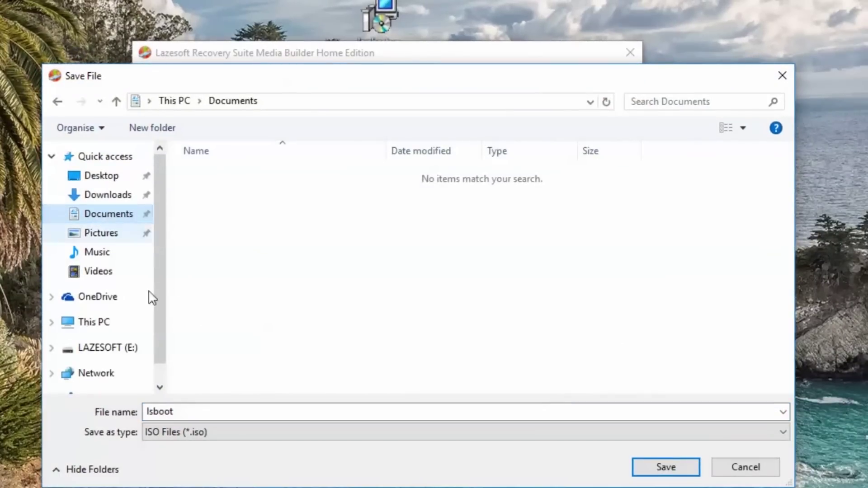
pyautogui.click(174, 412)
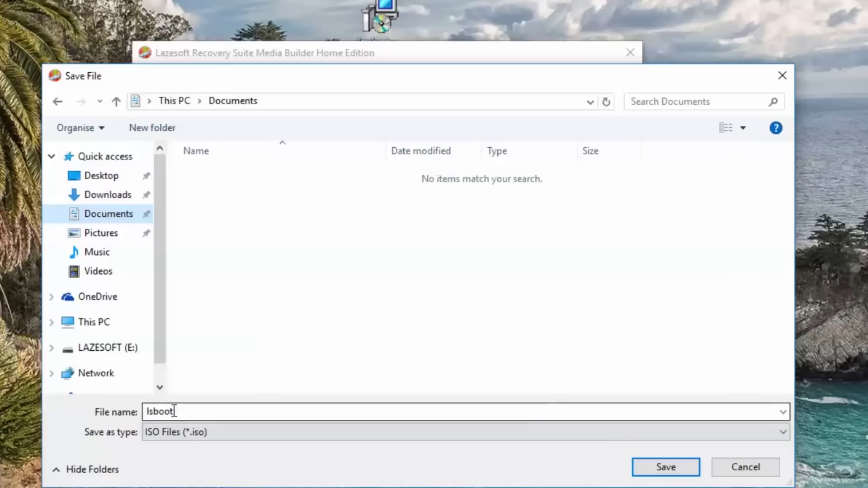
pyautogui.click(668, 472)
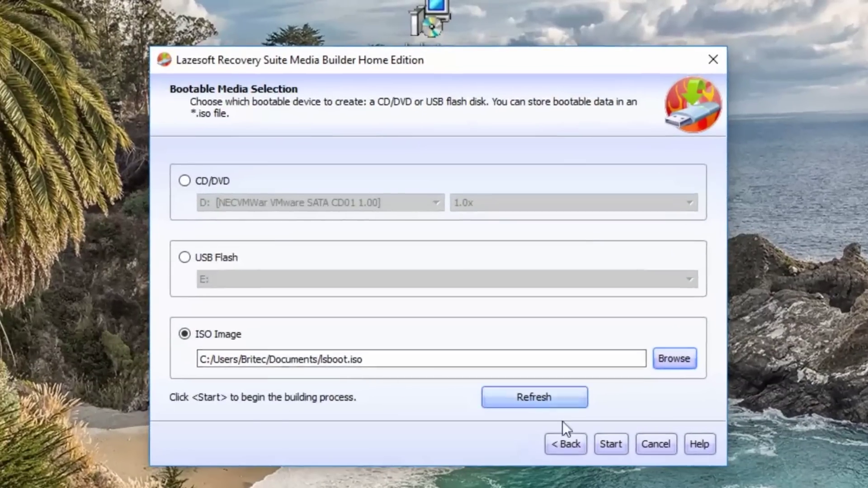
pyautogui.click(616, 445)
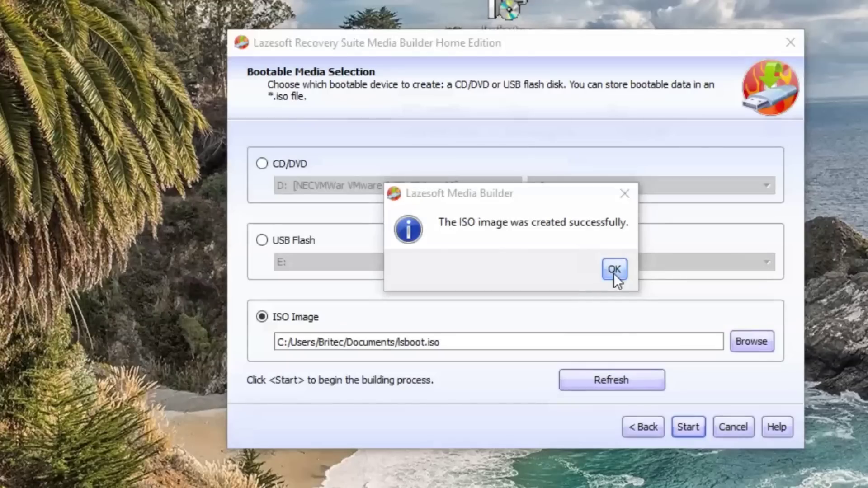
# Dismiss the ISO success message and close the finished media builder wizard.
pyautogui.click(614, 270)
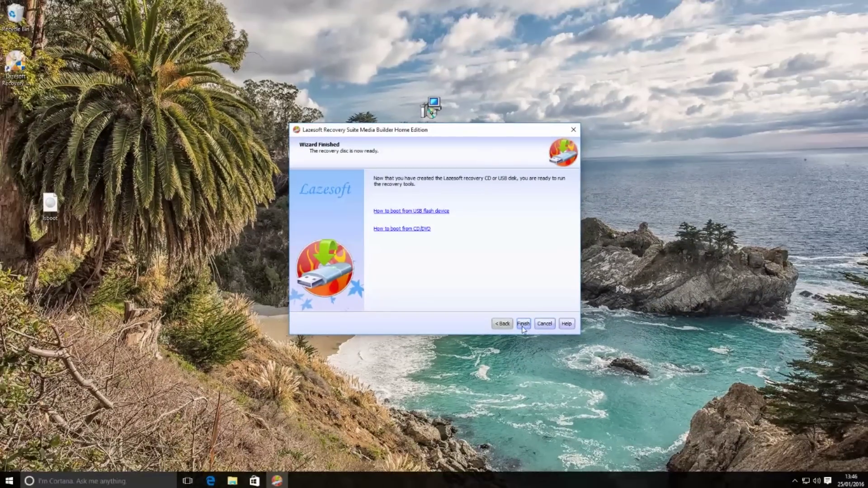
pyautogui.click(522, 326)
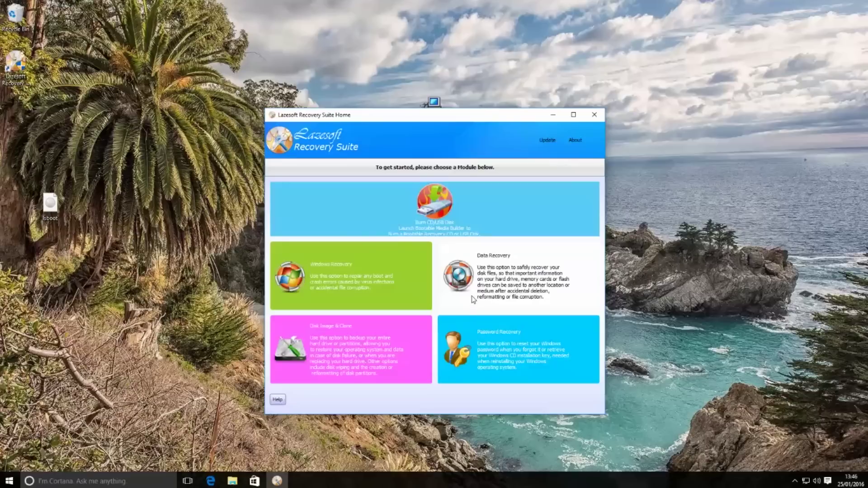
# Close the suite, boot Lazesoft Live CD from Windows Boot Manager, and open Windows Recovery.
pyautogui.click(594, 116)
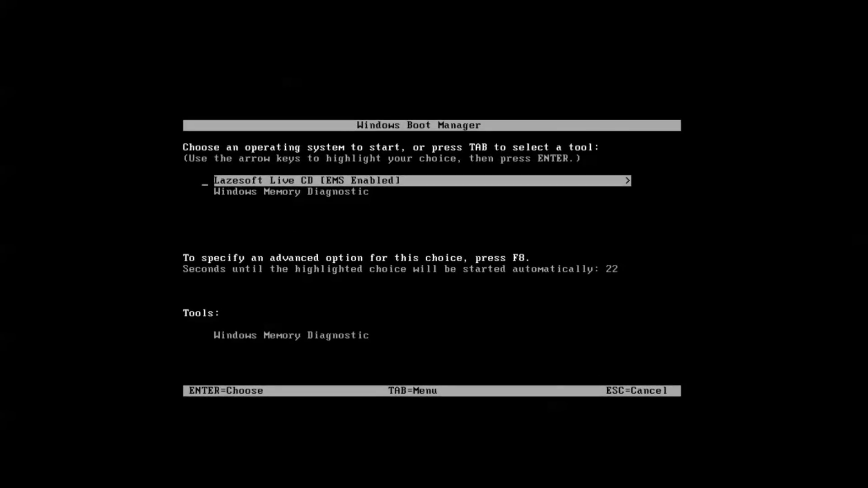
pyautogui.press('Down')
pyautogui.press('Up')
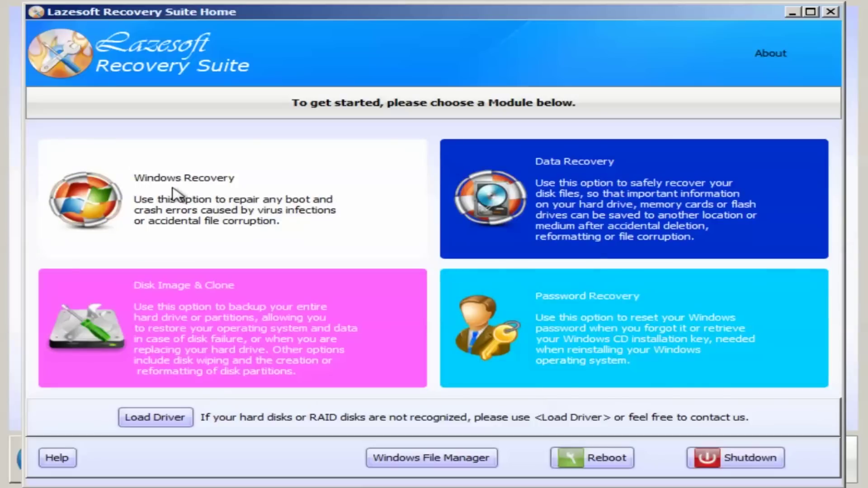
pyautogui.click(230, 193)
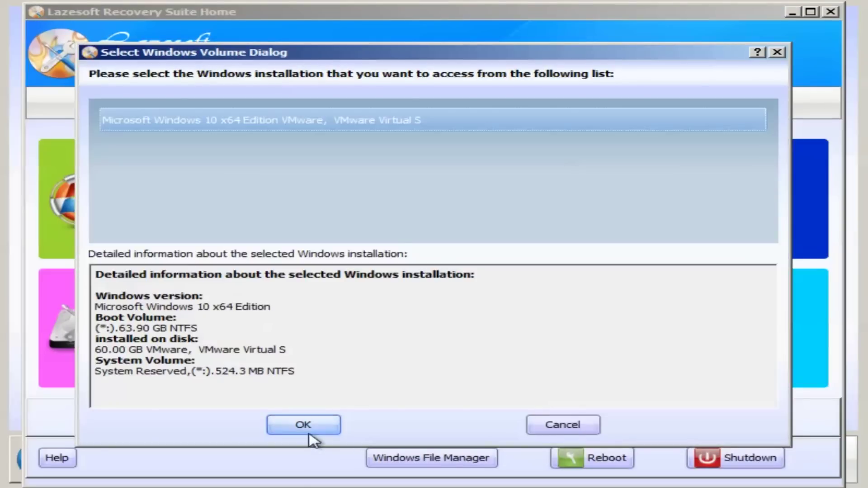
# Confirm the Windows 10 x64 volume, then view the One Click Fix and BootCrash pages.
pyautogui.click(309, 431)
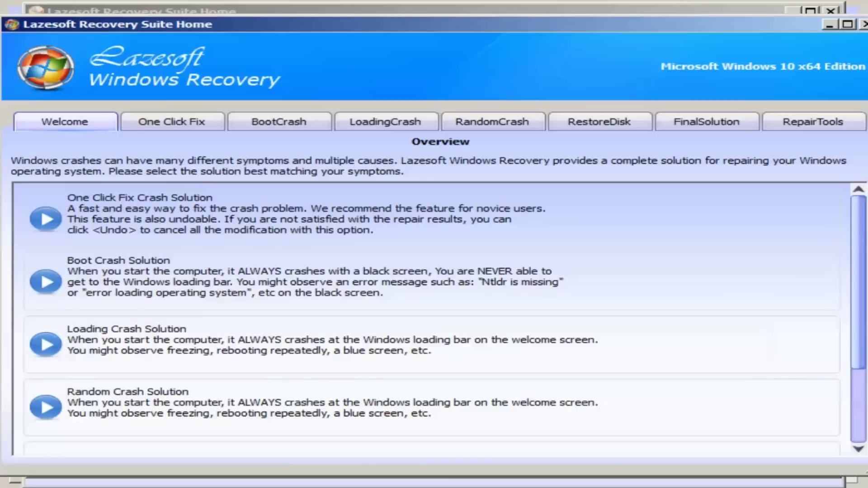
pyautogui.moveTo(852, 232); pyautogui.dragTo(852, 303)
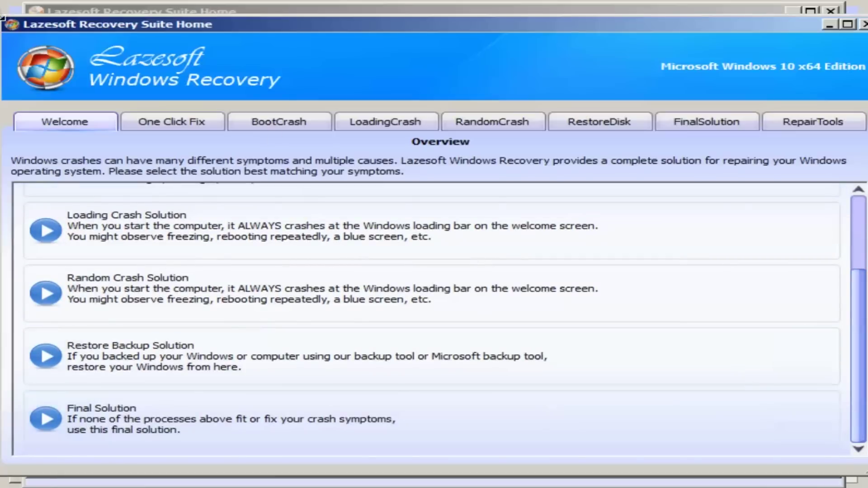
pyautogui.click(170, 120)
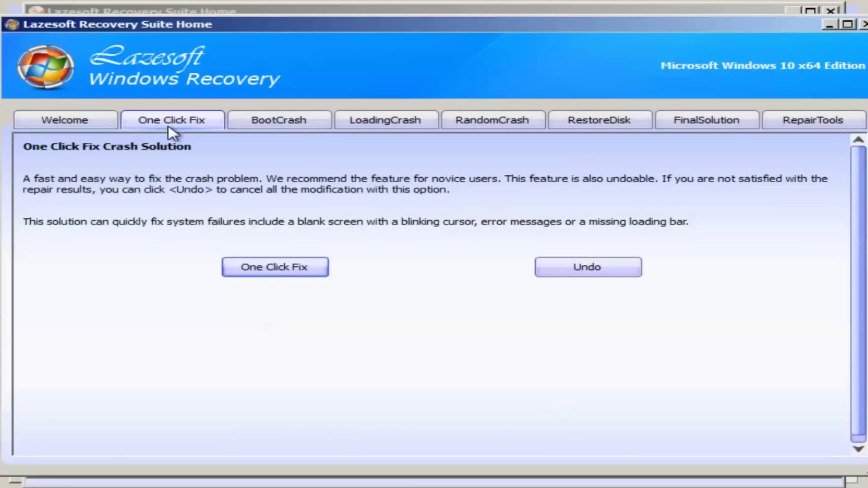
pyautogui.click(259, 123)
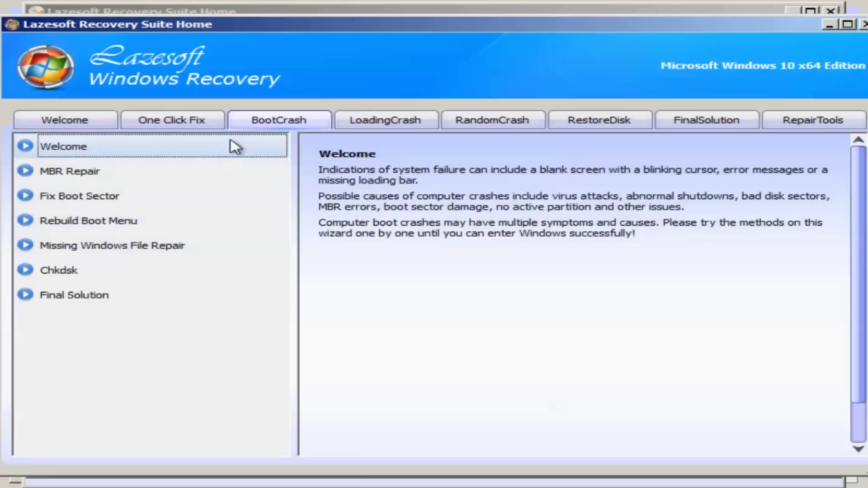
# Launch and exit the LoadingCrash Registry Editor, then view the RandomCrash options.
pyautogui.click(367, 126)
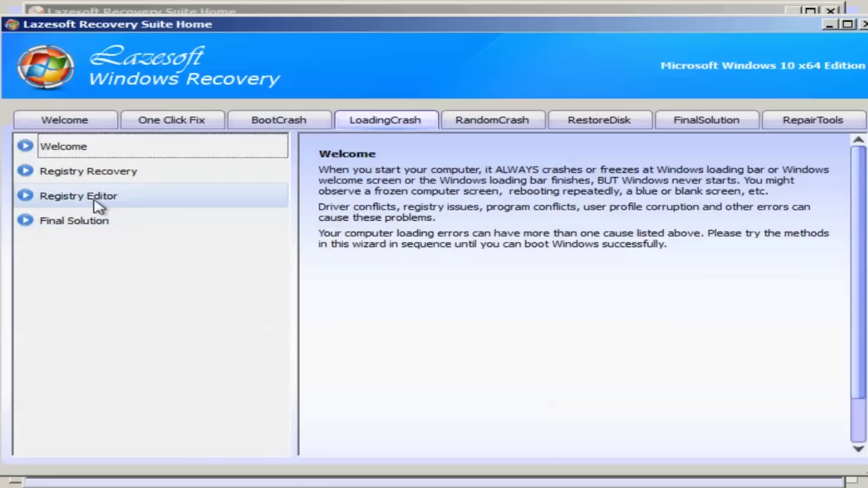
pyautogui.click(78, 198)
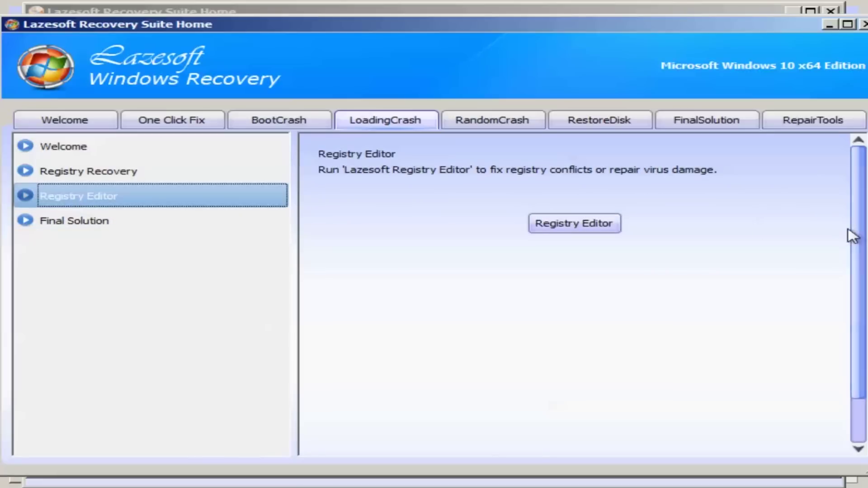
pyautogui.click(614, 229)
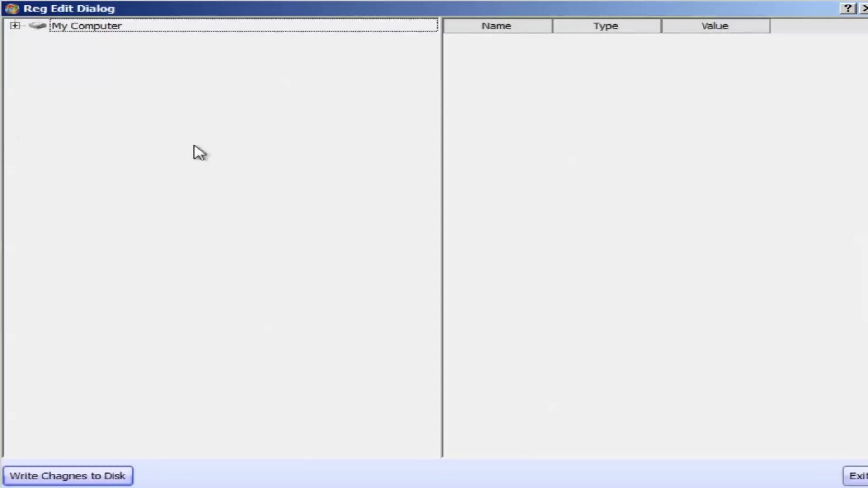
pyautogui.click(864, 9)
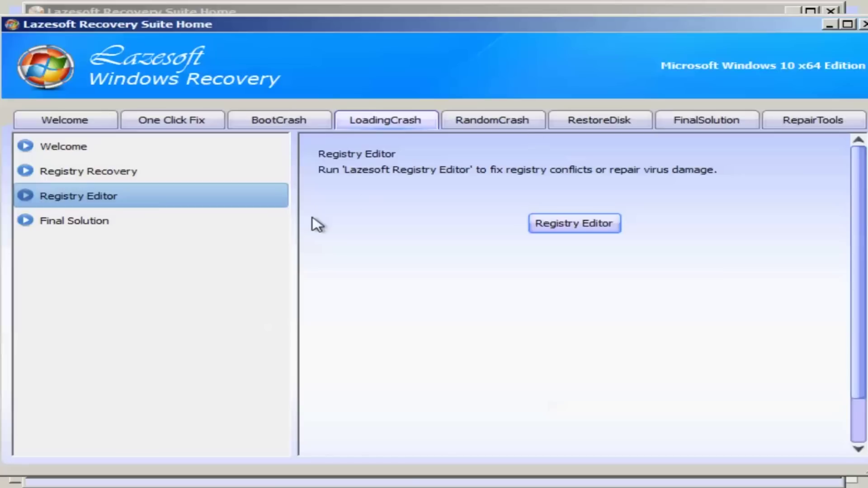
pyautogui.click(467, 127)
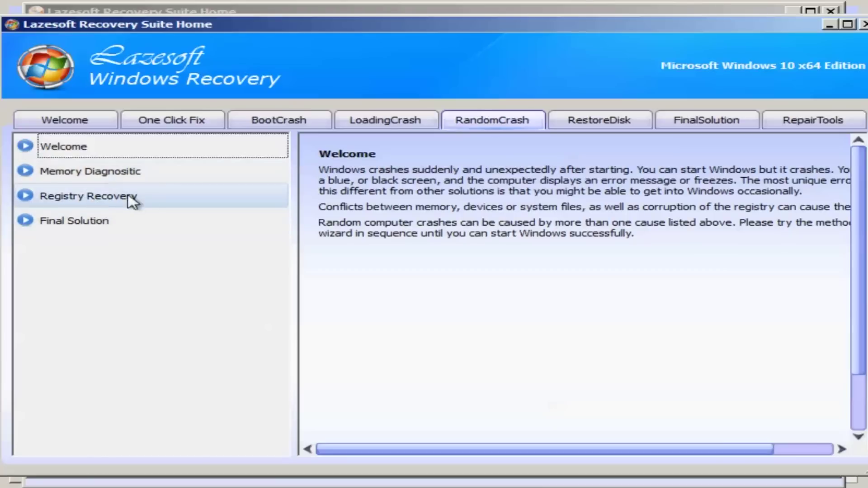
# Review the Memory Diagnostic and RestoreDisk pages, briefly opening the Windows file browser.
pyautogui.click(107, 179)
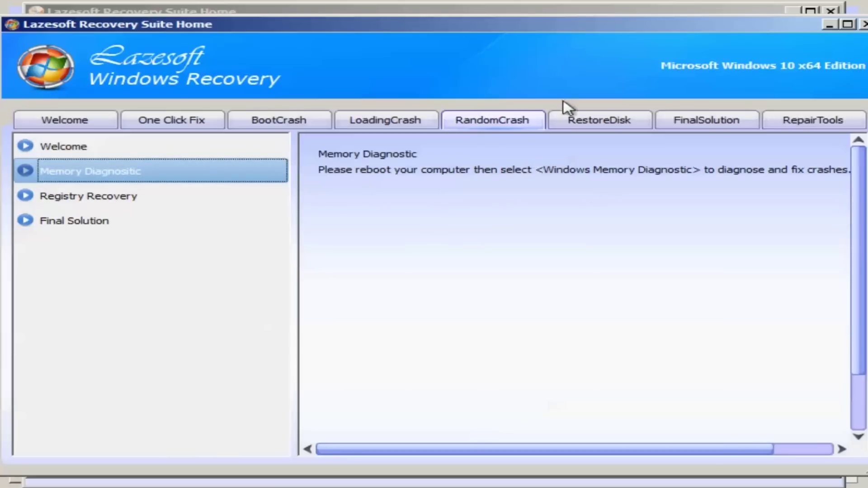
pyautogui.click(580, 120)
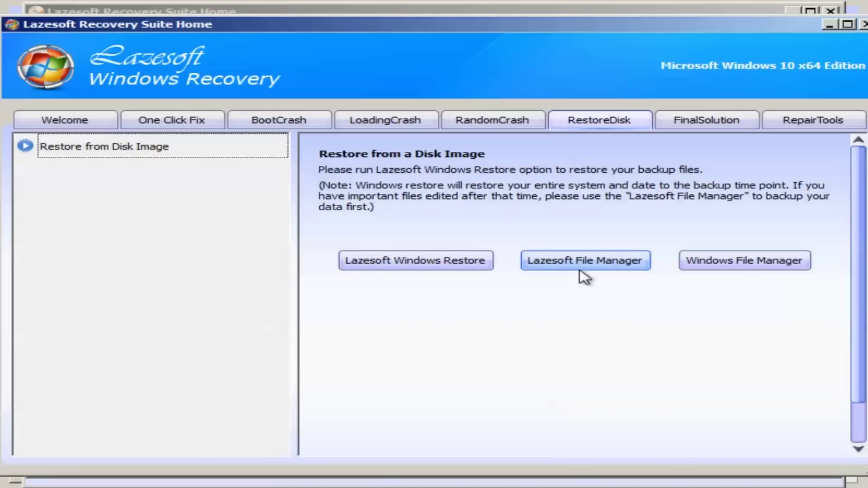
pyautogui.click(734, 261)
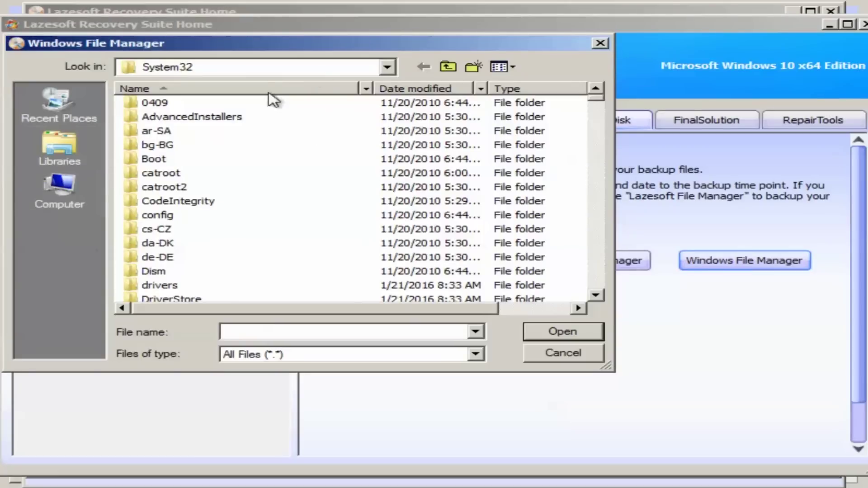
pyautogui.click(603, 43)
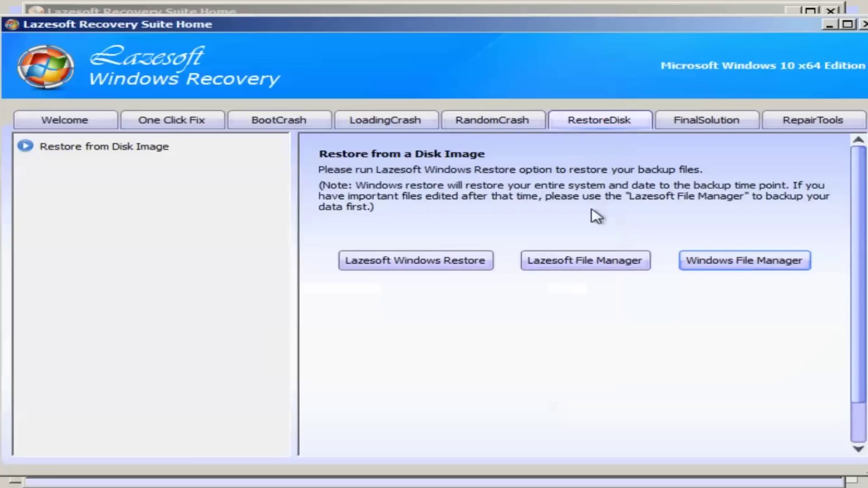
# Check the Lazesoft file manager, then display the Final Solution recovery methods.
pyautogui.click(573, 253)
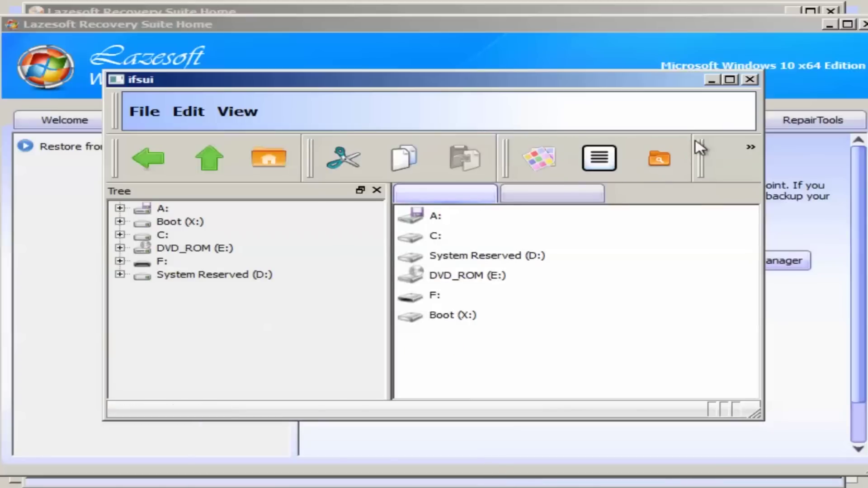
pyautogui.click(749, 80)
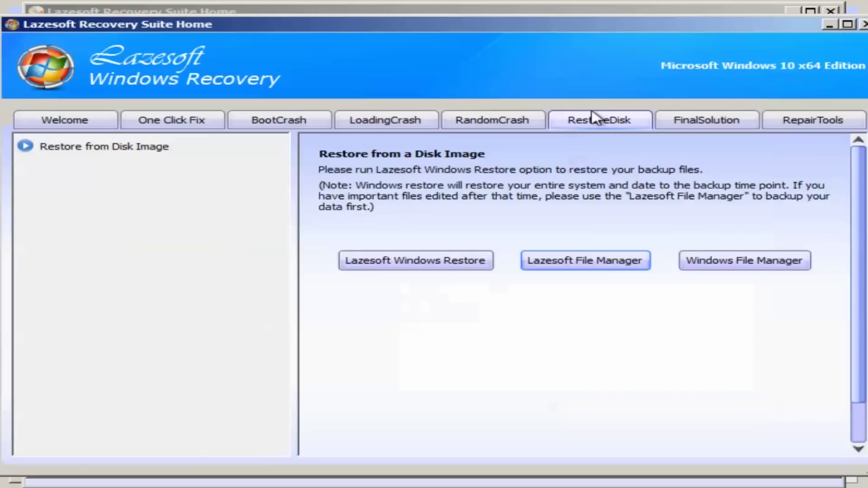
pyautogui.click(707, 123)
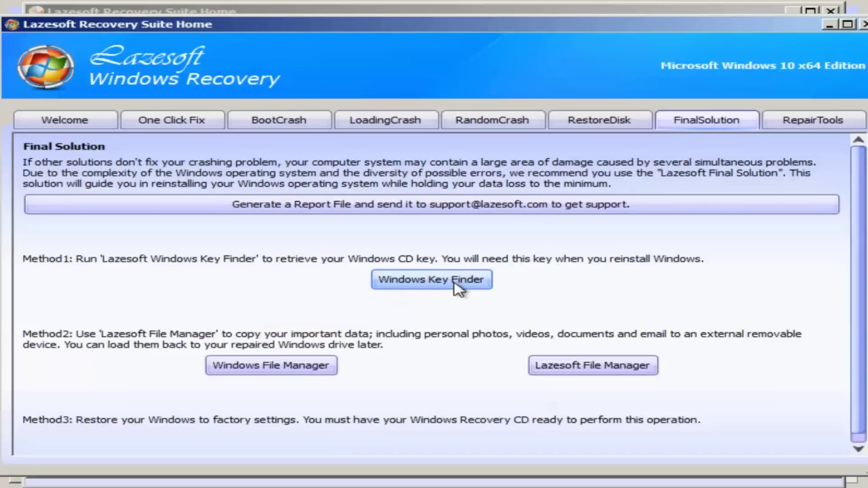
# Run and close an administrator Command Prompt from RepairTools, then exit Windows Recovery.
pyautogui.click(797, 127)
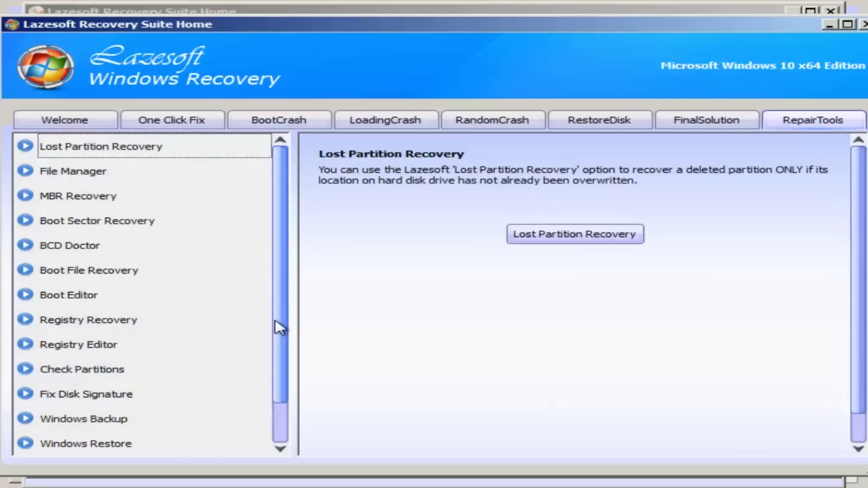
pyautogui.moveTo(284, 323); pyautogui.dragTo(279, 391)
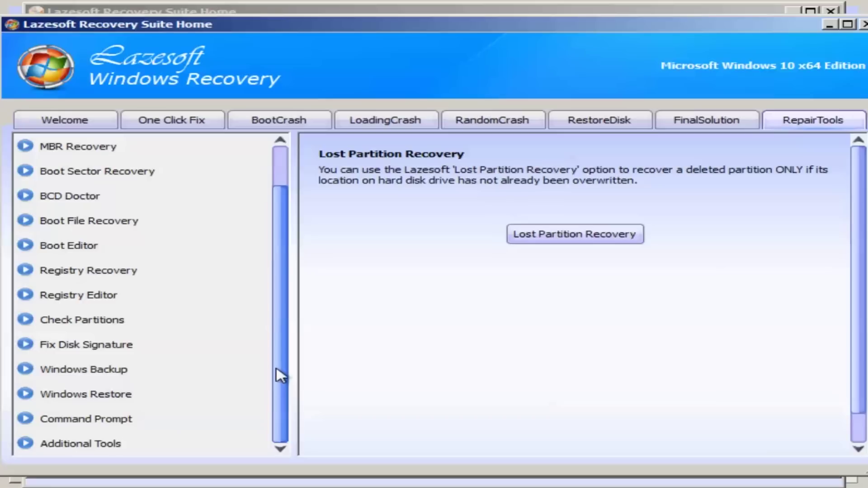
pyautogui.click(70, 421)
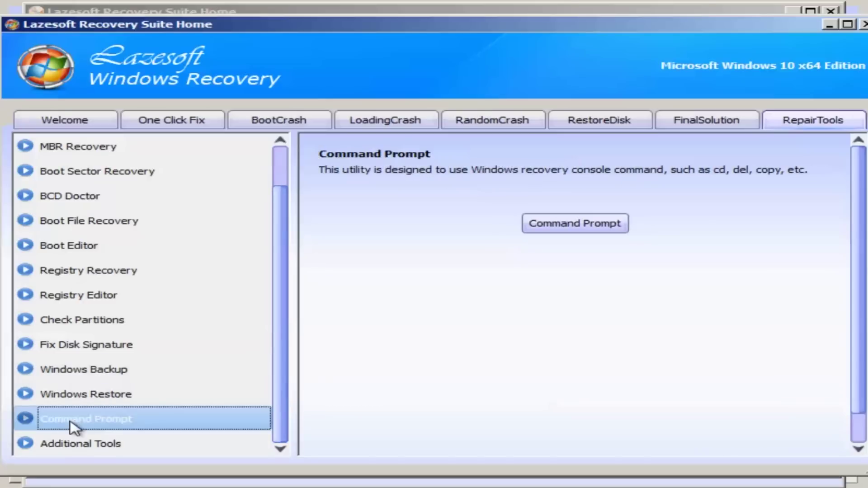
pyautogui.click(567, 229)
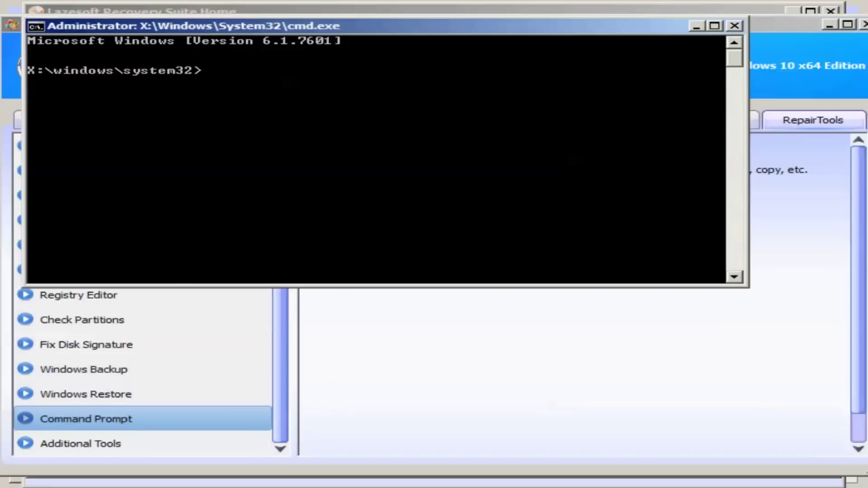
pyautogui.click(734, 27)
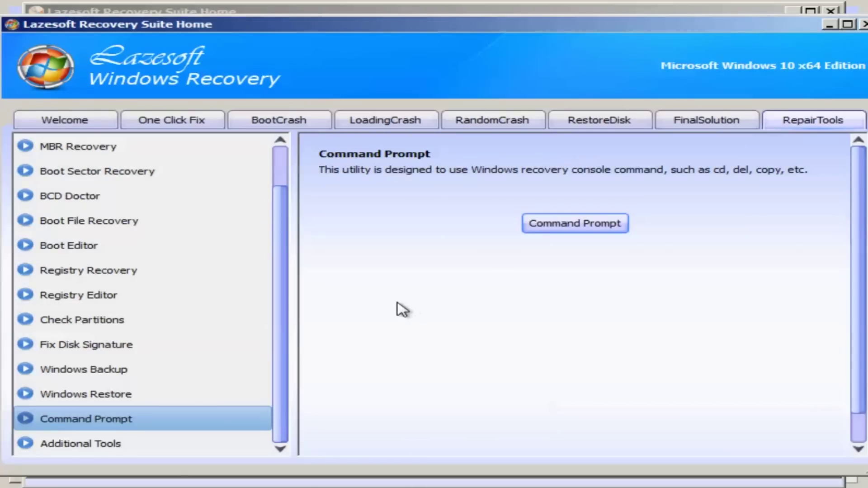
pyautogui.hotkey('alt', 'F4')
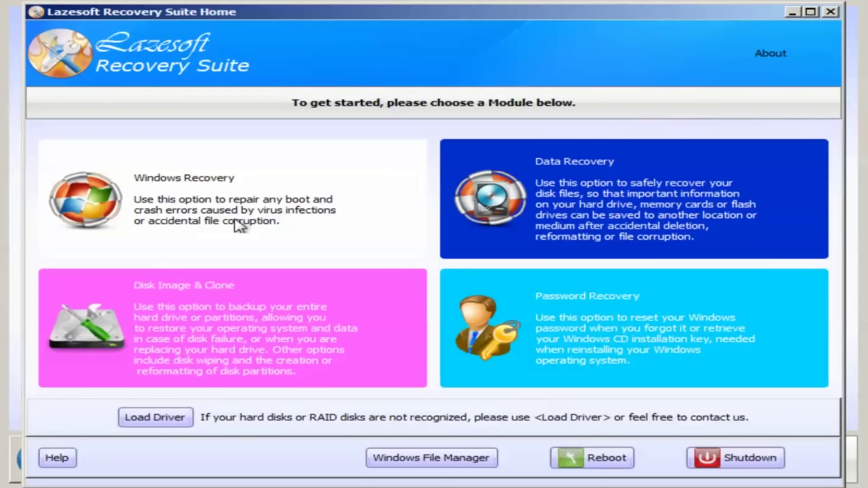
# Look into Data Recovery and close it, then open the Disk Image & Clone module.
pyautogui.click(625, 202)
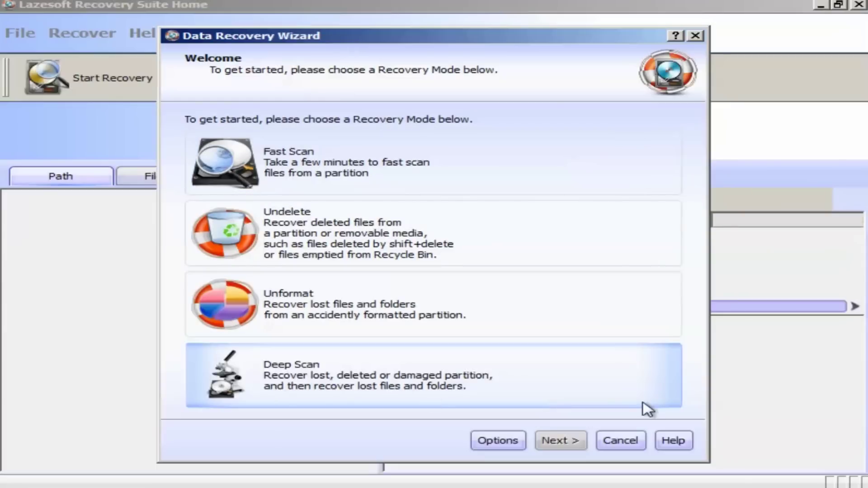
pyautogui.click(696, 36)
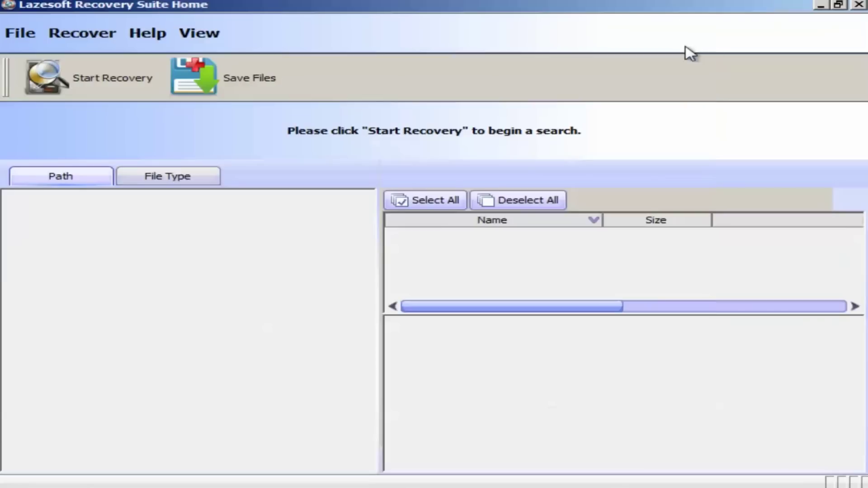
pyautogui.click(860, 6)
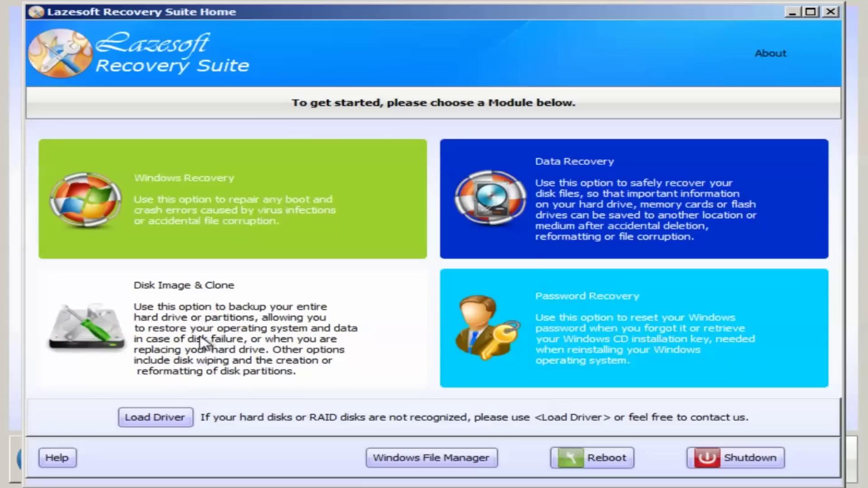
pyautogui.click(202, 342)
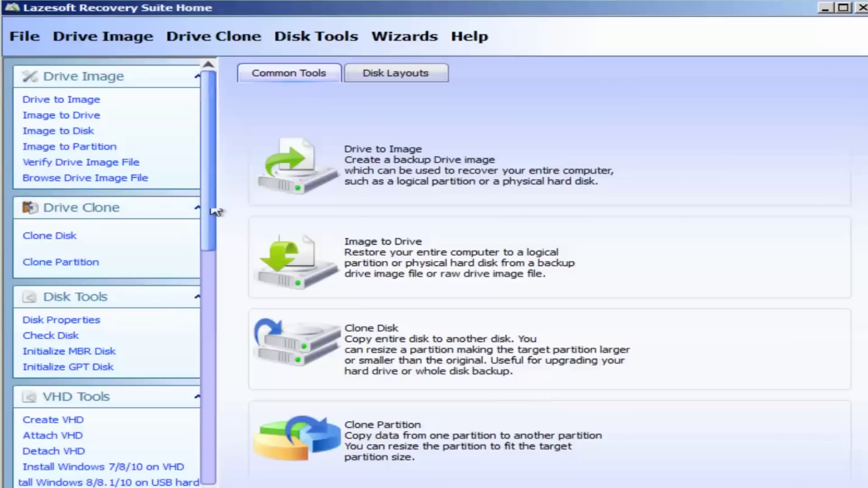
# View the Disk Layouts drive map, close Disk Image & Clone, and launch Password Recovery.
pyautogui.moveTo(213, 193); pyautogui.dragTo(214, 245)
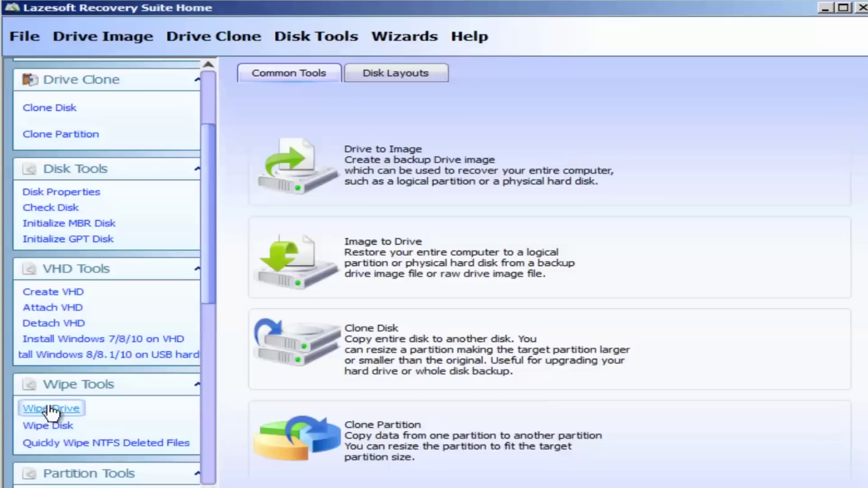
pyautogui.scroll(-5, 208, 271)
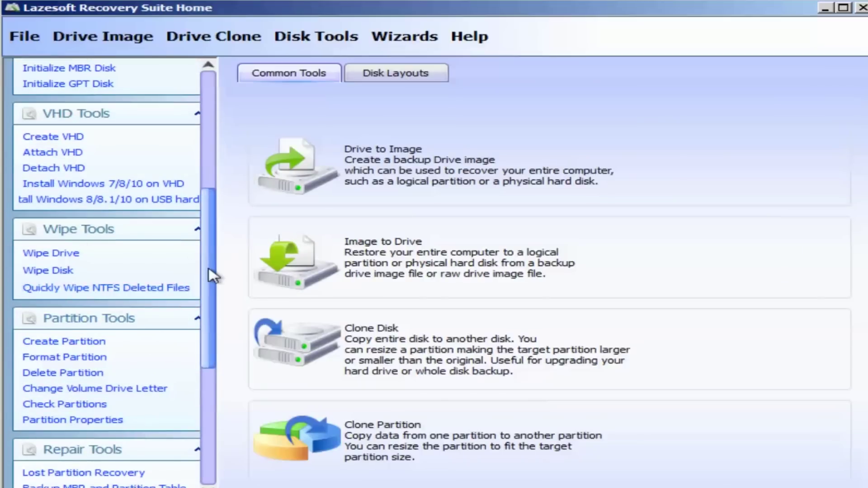
pyautogui.scroll(-7, 207, 370)
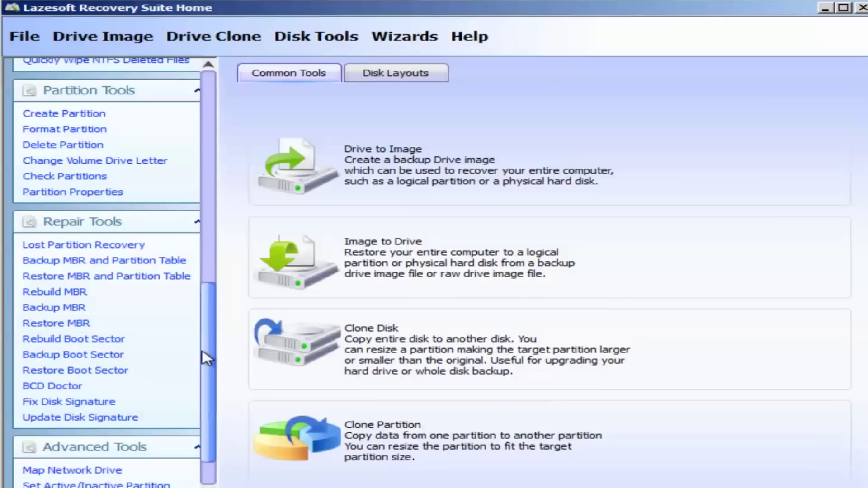
pyautogui.scroll(10, 203, 354)
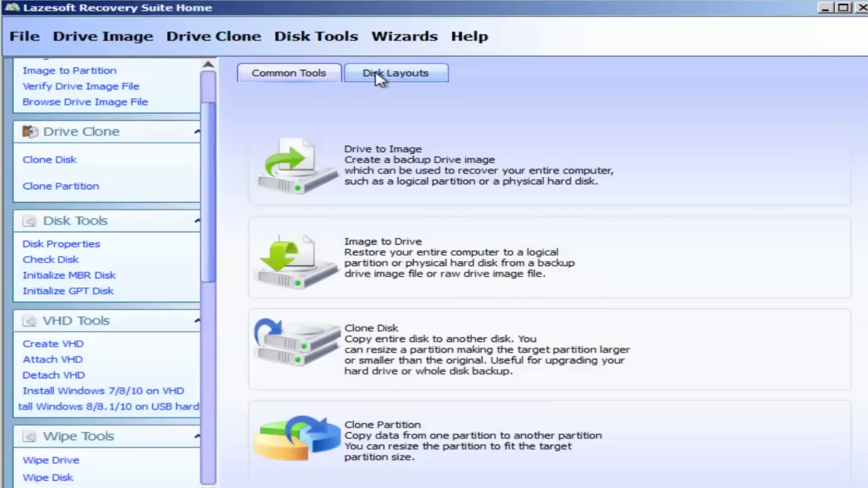
pyautogui.click(379, 79)
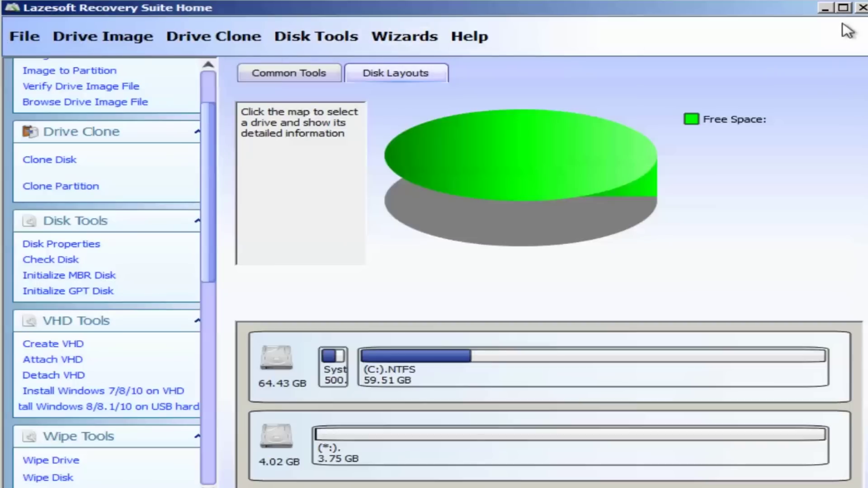
pyautogui.click(861, 10)
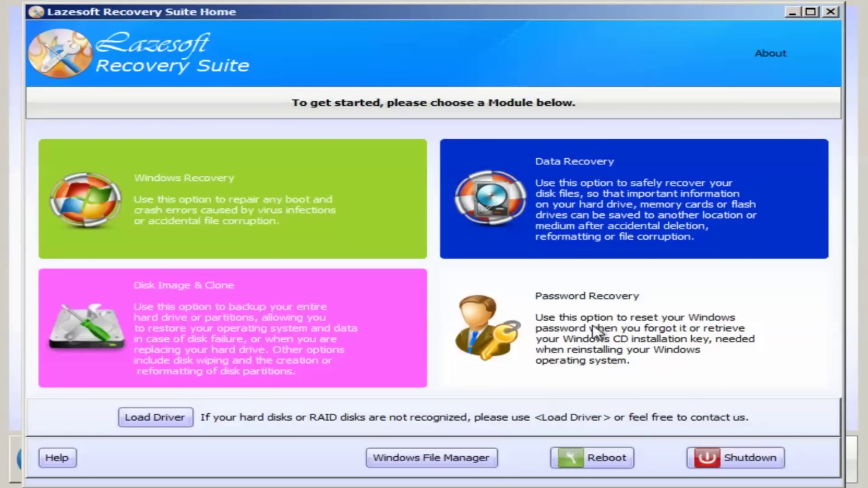
pyautogui.click(568, 342)
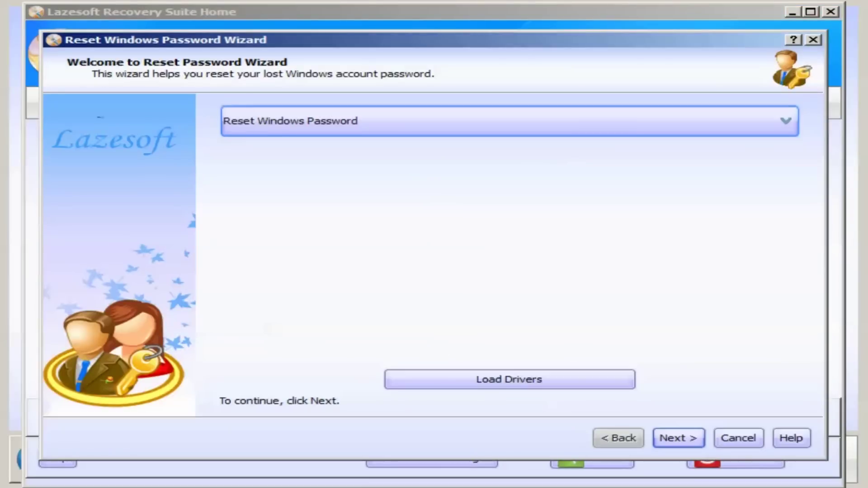
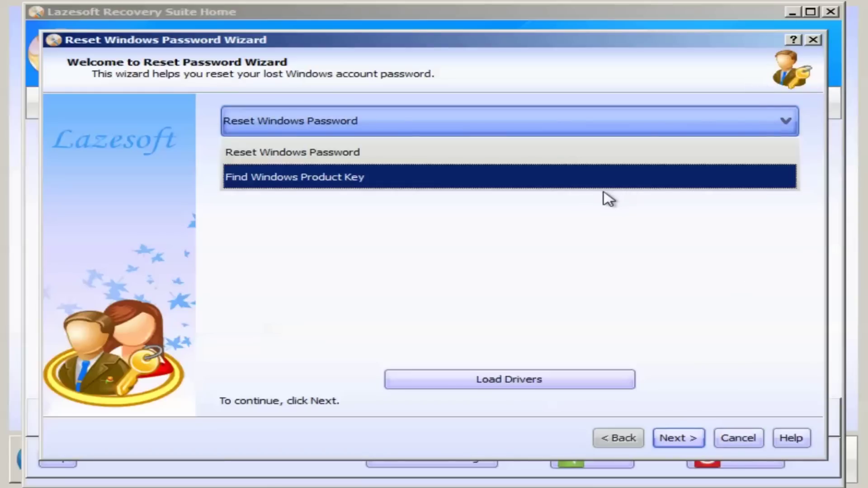
# Leave Reset Windows Password as the selected task and cancel the wizard without changes.
pyautogui.click(600, 246)
pyautogui.click(746, 438)
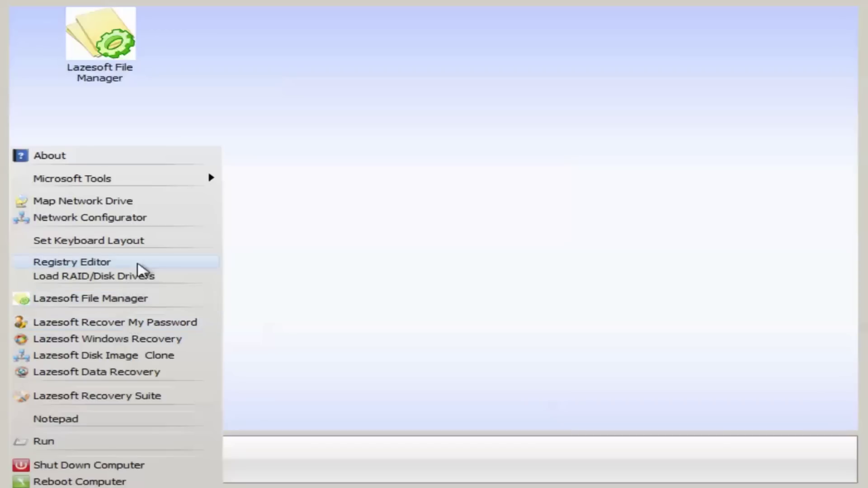
# Look over the Microsoft Tools submenu, then dismiss the tools menu without launching anything.
pyautogui.moveTo(113, 185)
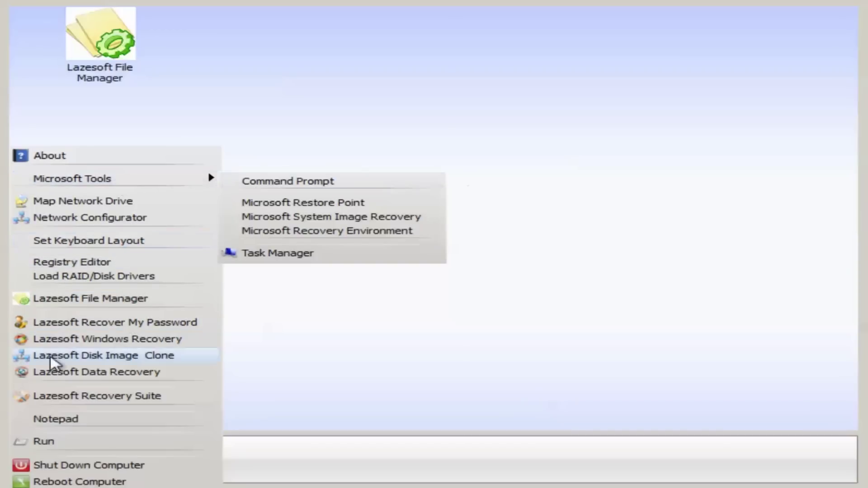
pyautogui.click(471, 178)
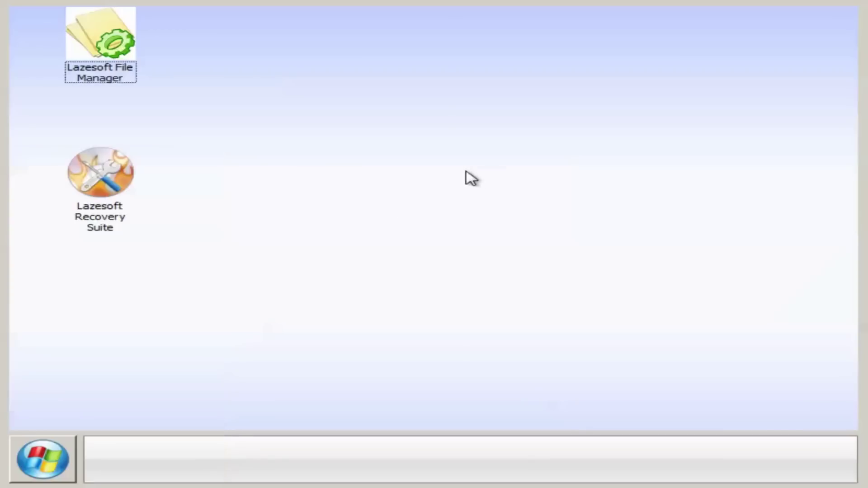